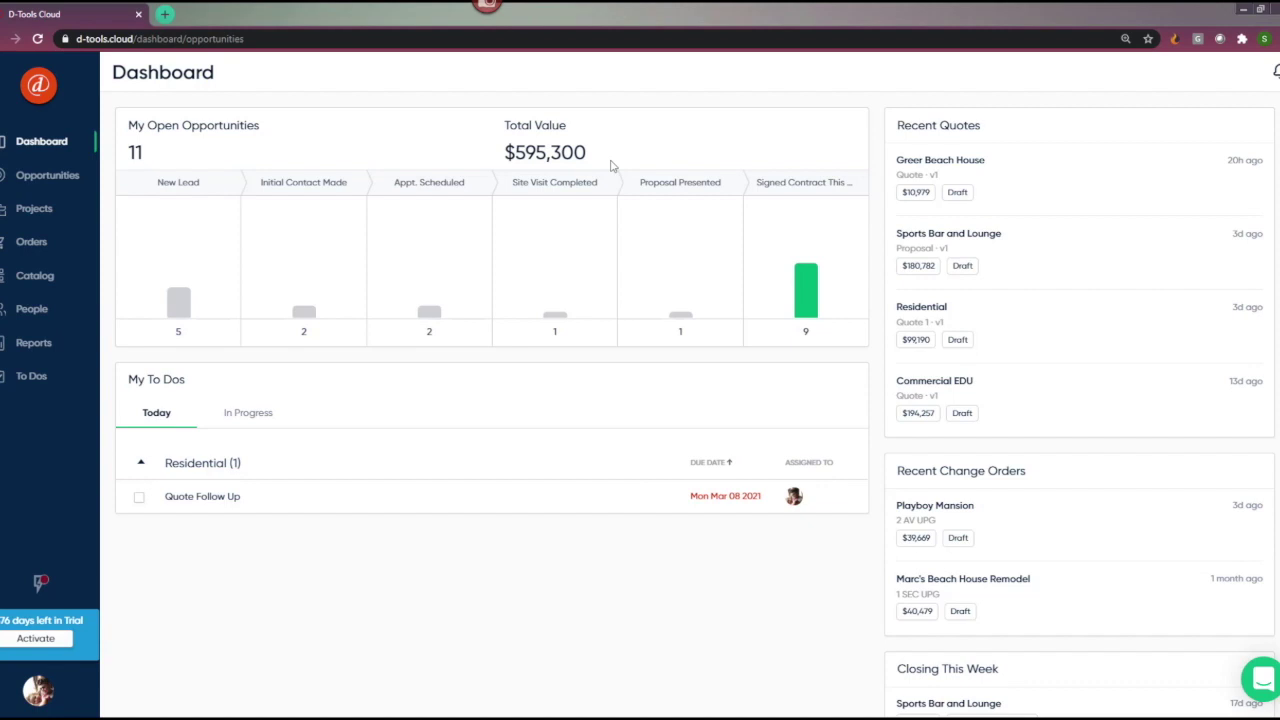
Step: Open the Opportunities board and start a new opportunity
{"action": "left_click", "coordinate": [66, 180]}
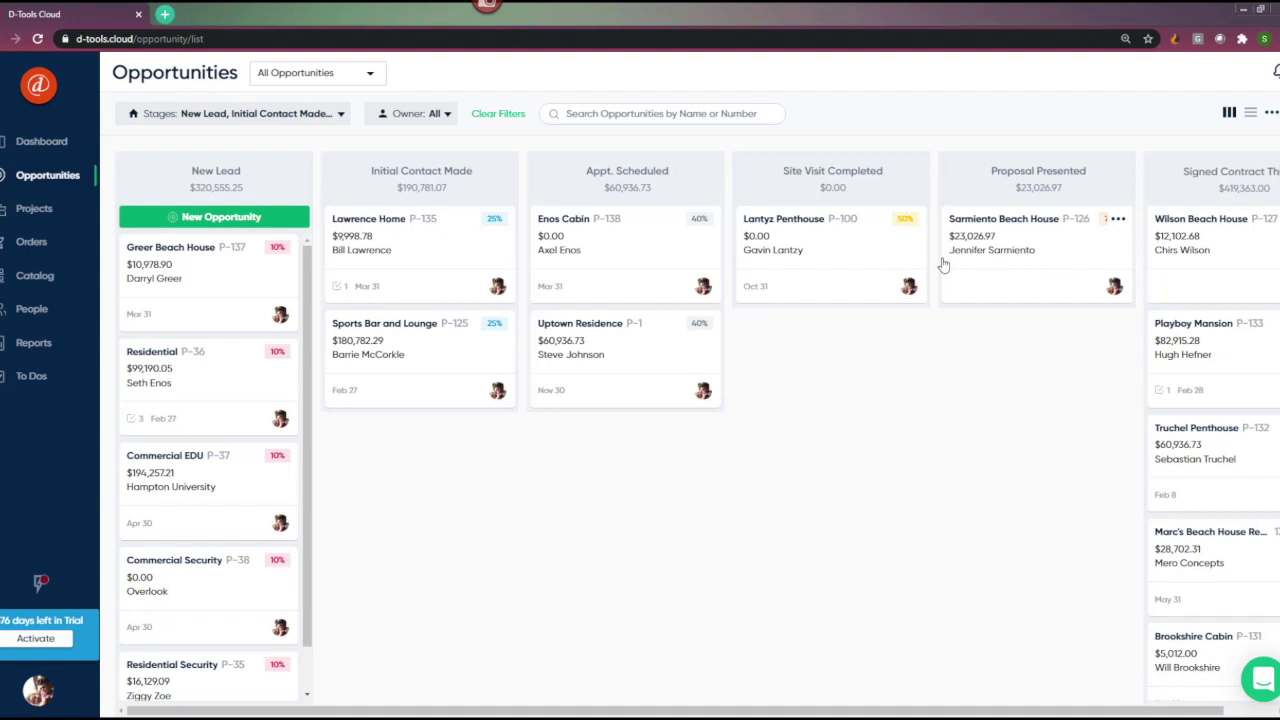
{"action": "left_click", "coordinate": [293, 222]}
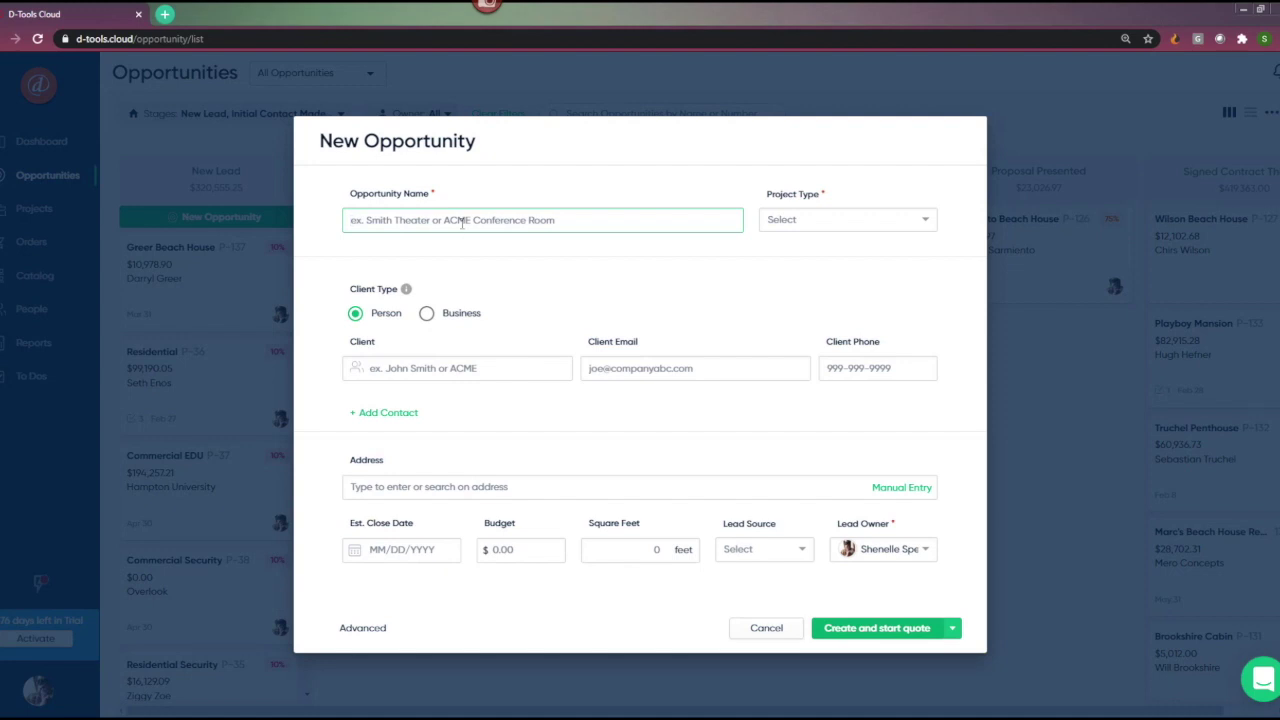
Step: Name the new opportunity 'Enos Cabin' and set its project type to Retrofit
{"action": "type", "text": "Enos"}
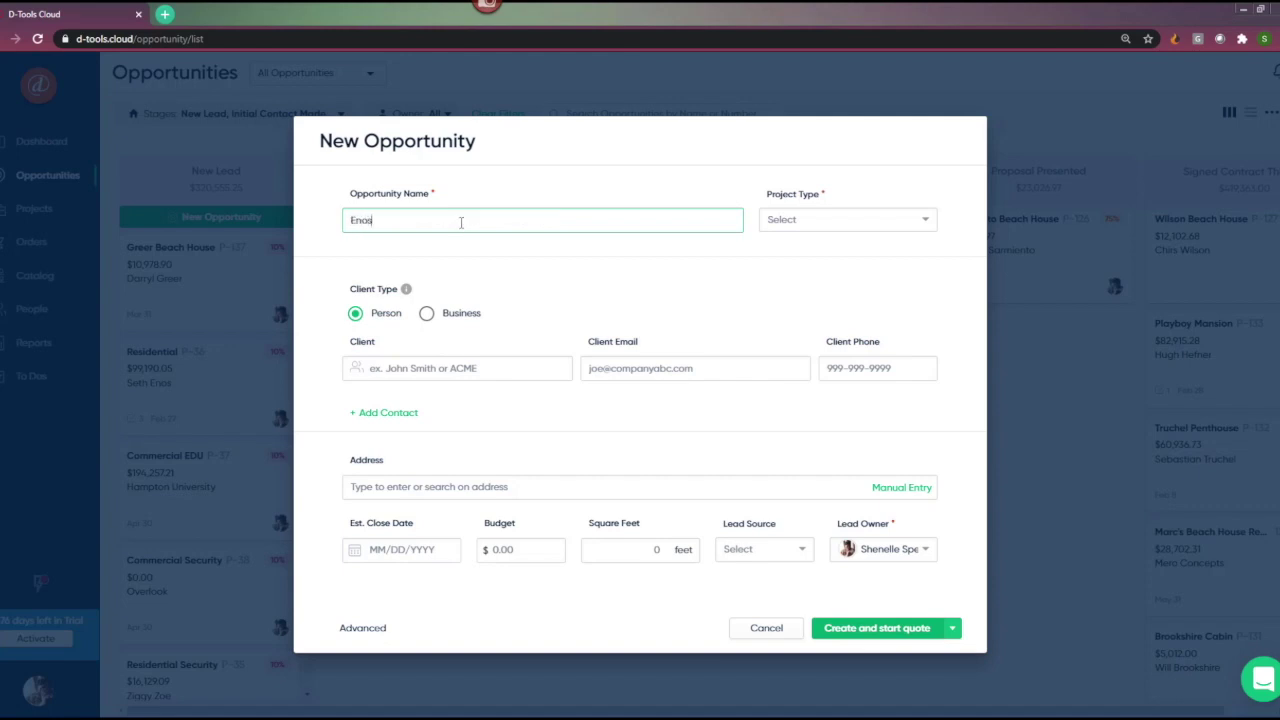
{"action": "type", "text": " Cabin"}
{"action": "left_click", "coordinate": [925, 222]}
{"action": "scroll", "coordinate": [878, 340], "scroll_direction": "down", "scroll_amount": 3}
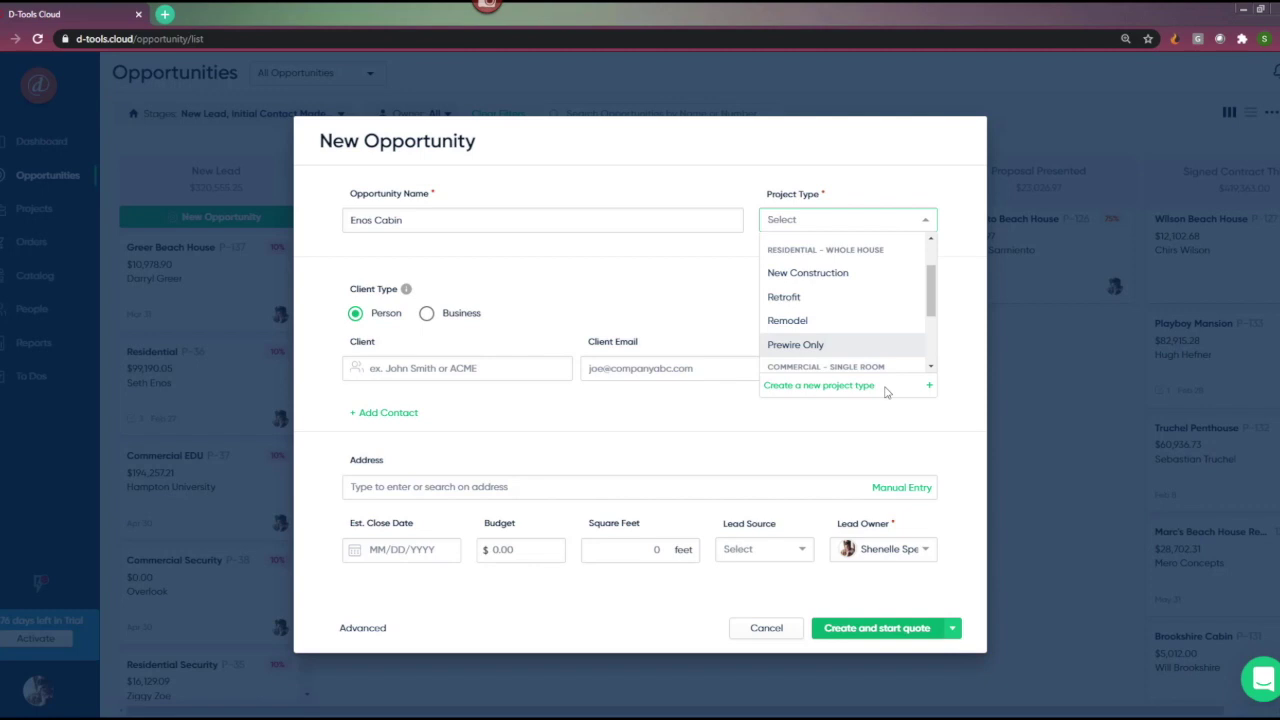
{"action": "left_click", "coordinate": [826, 297]}
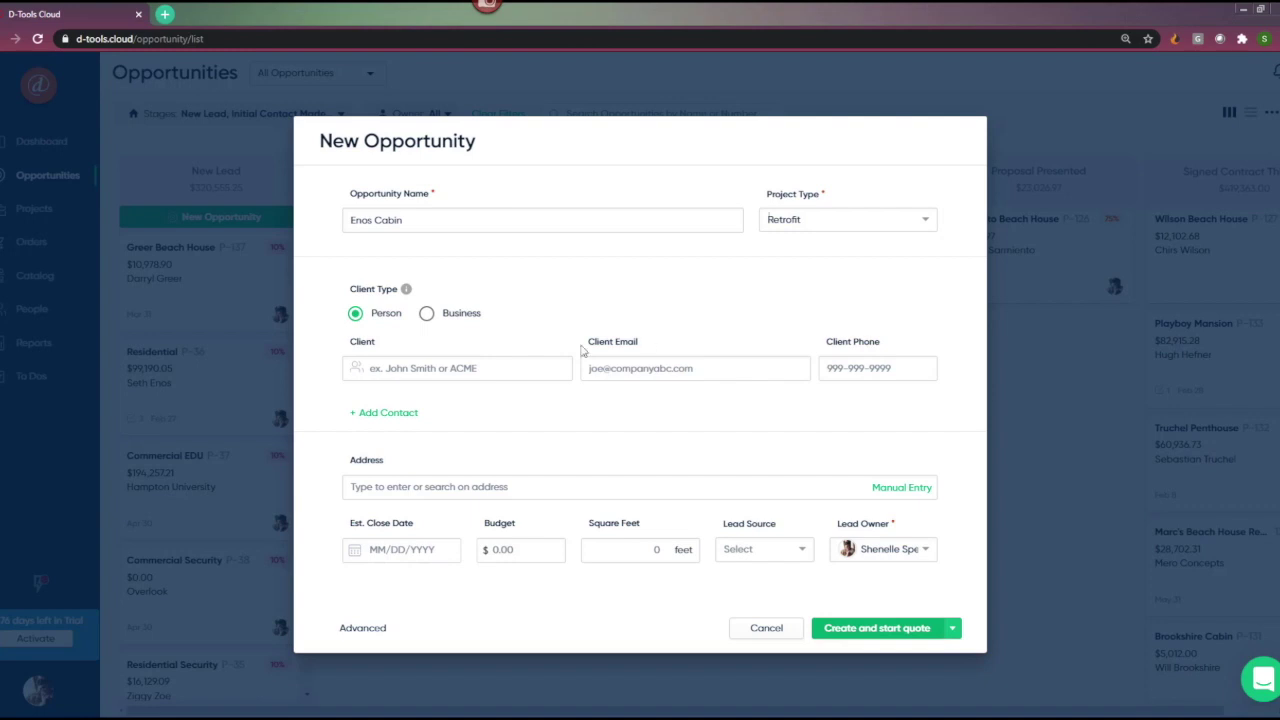
{"action": "left_click", "coordinate": [451, 370]}
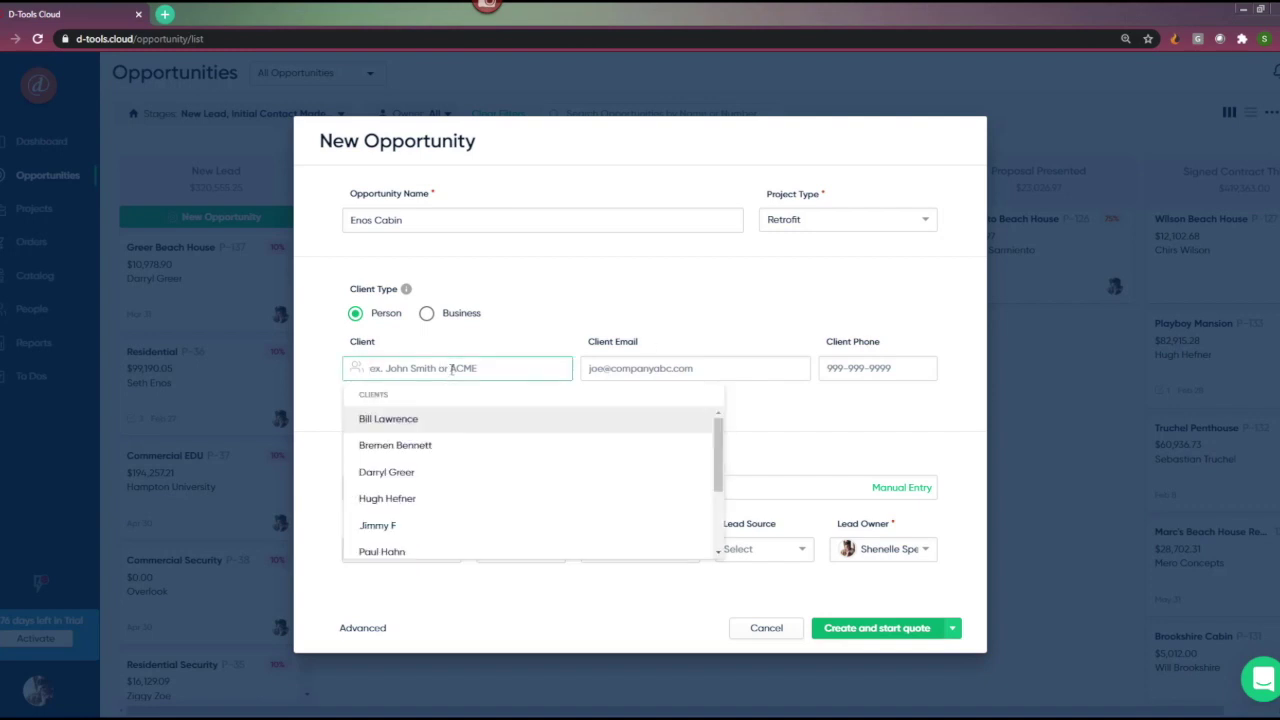
Step: Select the existing matching client and the suggested Atlanta site address
{"action": "type", "text": "Axel"}
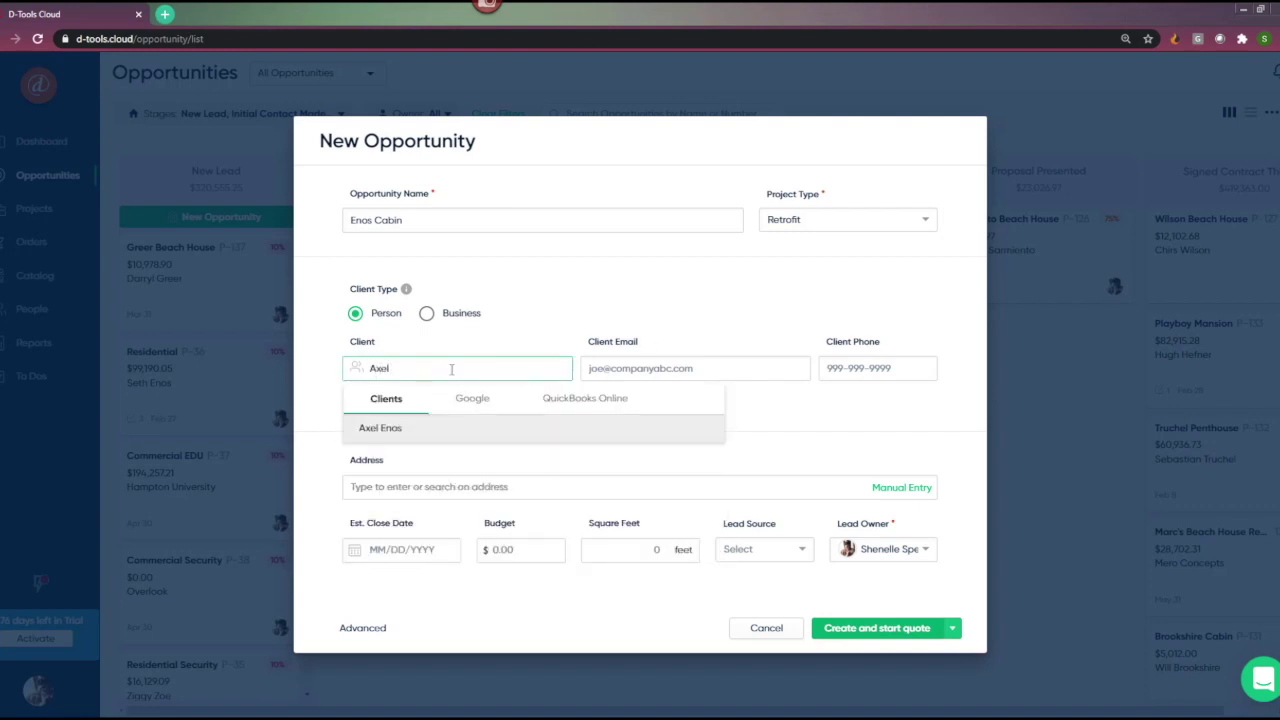
{"action": "left_click", "coordinate": [447, 435]}
{"action": "left_click", "coordinate": [413, 487]}
{"action": "type", "text": "123 Luck"}
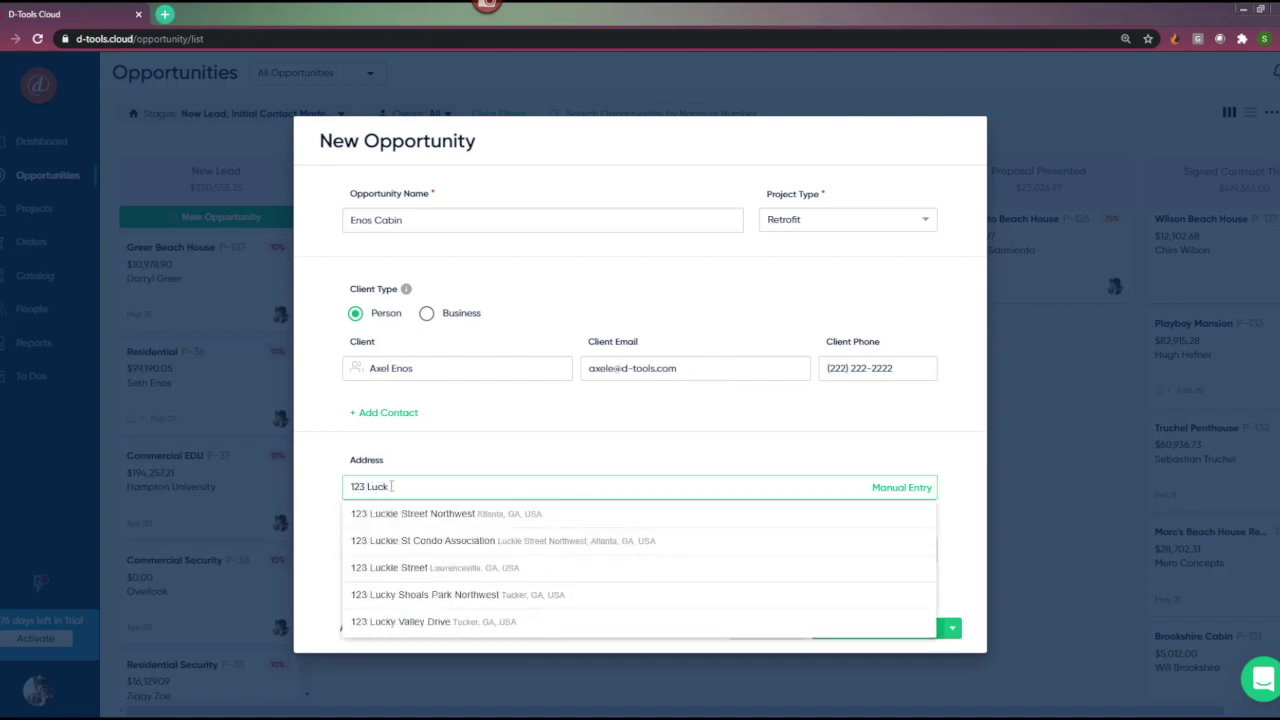
{"action": "left_click", "coordinate": [415, 515]}
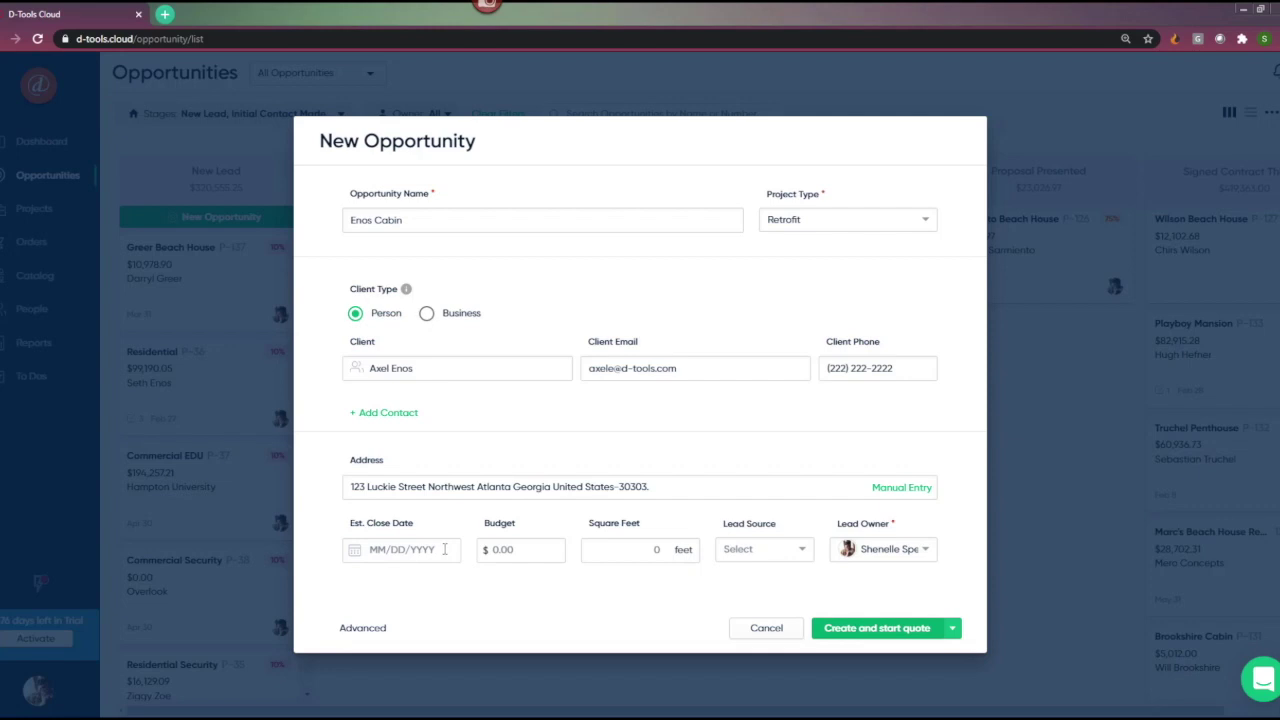
Step: Set the close date to 3/31/2021, budget to 20000 and square feet to 5000
{"action": "left_click", "coordinate": [444, 549]}
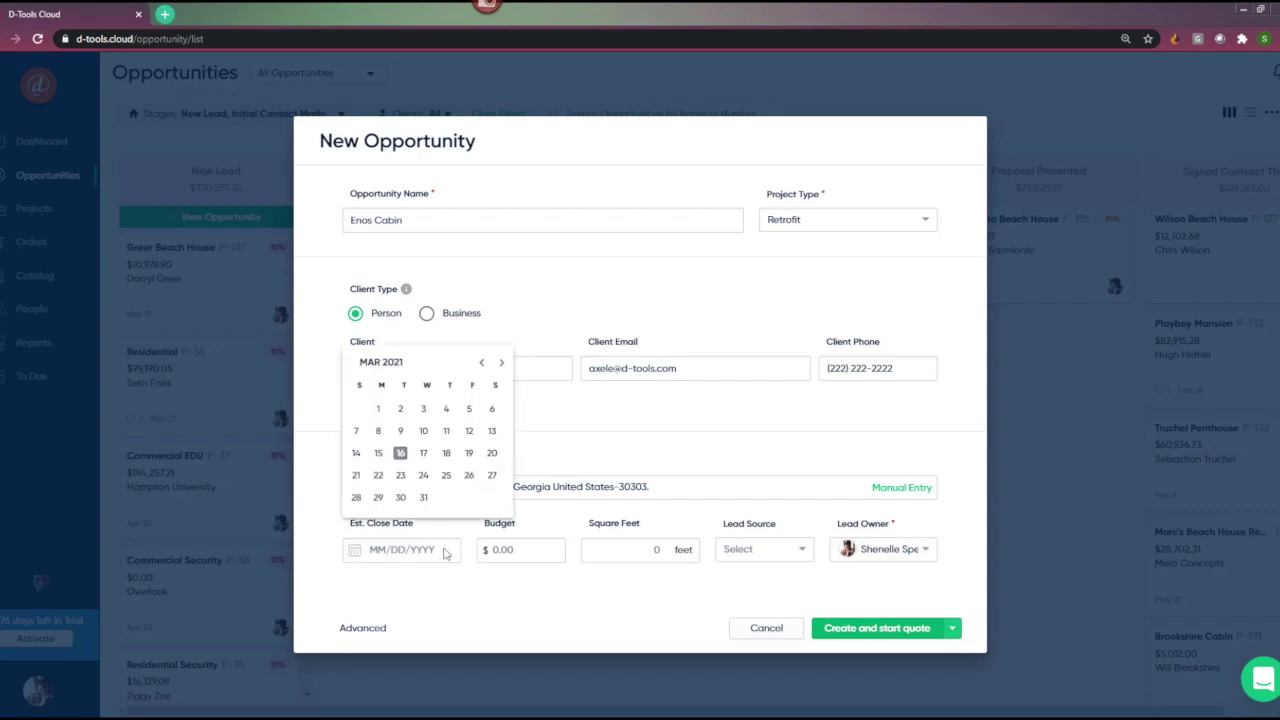
{"action": "left_click", "coordinate": [426, 499]}
{"action": "left_click", "coordinate": [518, 551]}
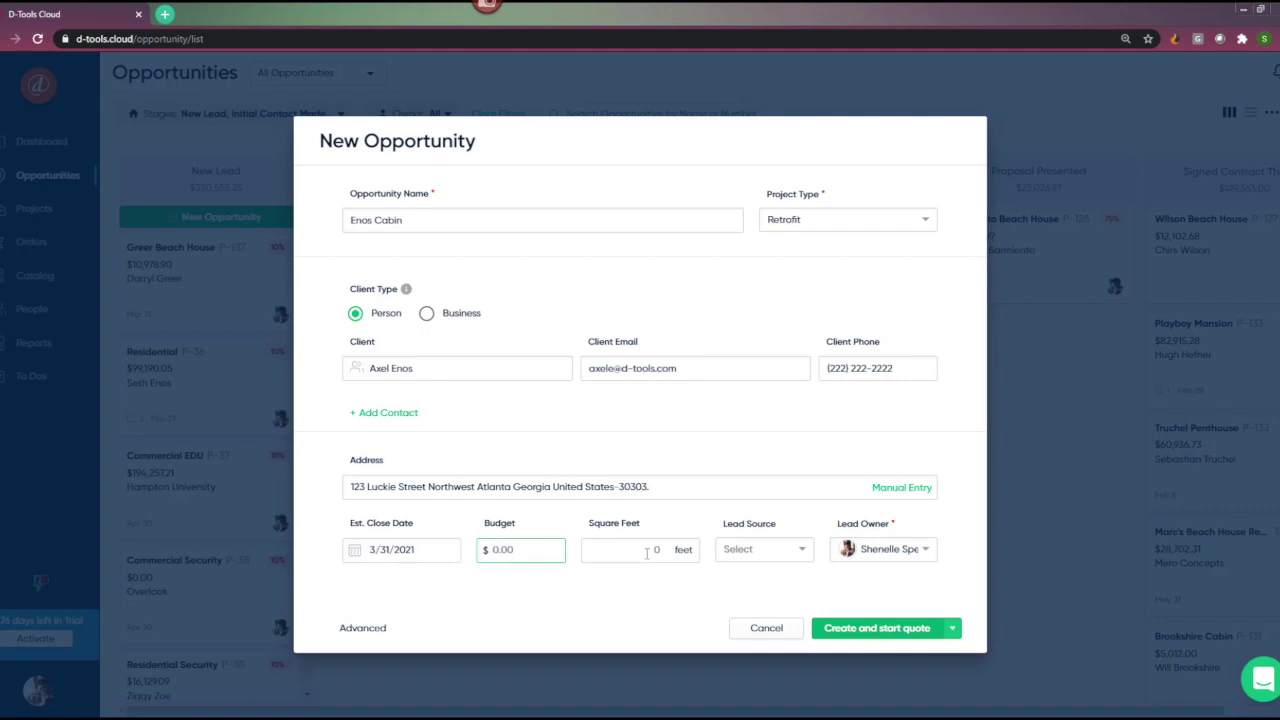
{"action": "type", "text": "20000"}
{"action": "left_click", "coordinate": [648, 550]}
{"action": "type", "text": "5000"}
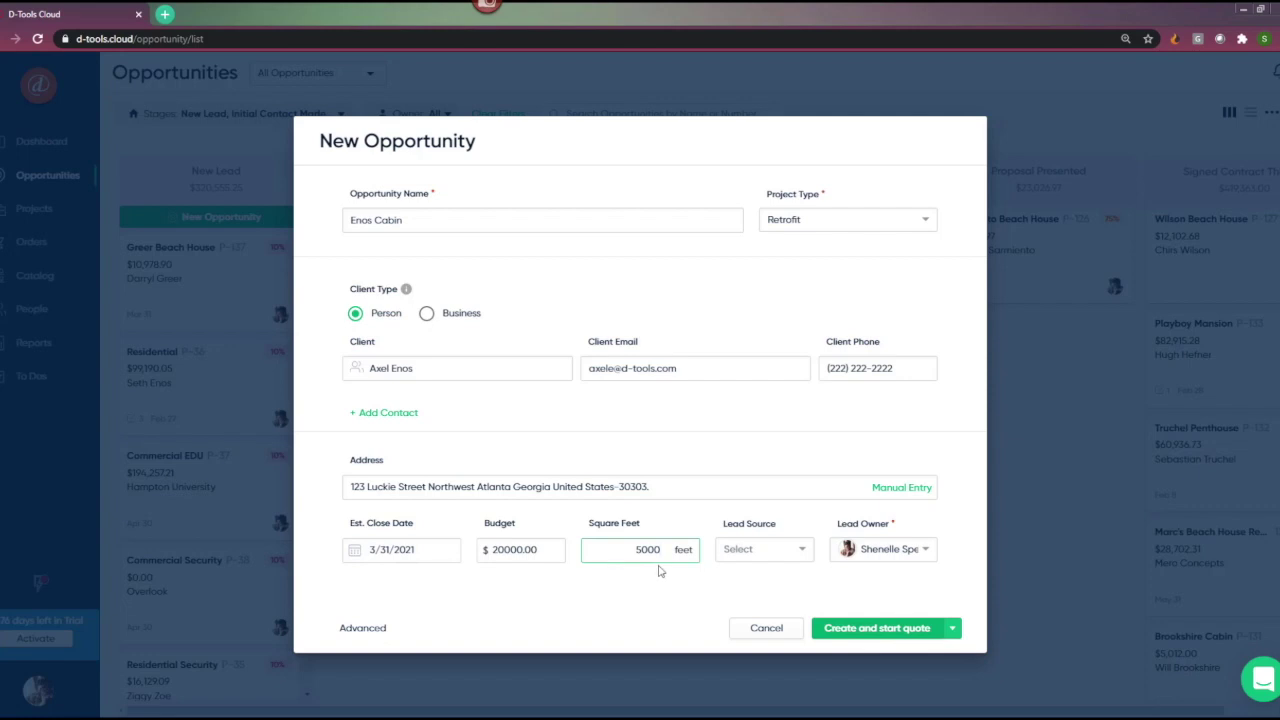
Step: Set the lead source to Referral and expand the Advanced fields
{"action": "left_click", "coordinate": [801, 554]}
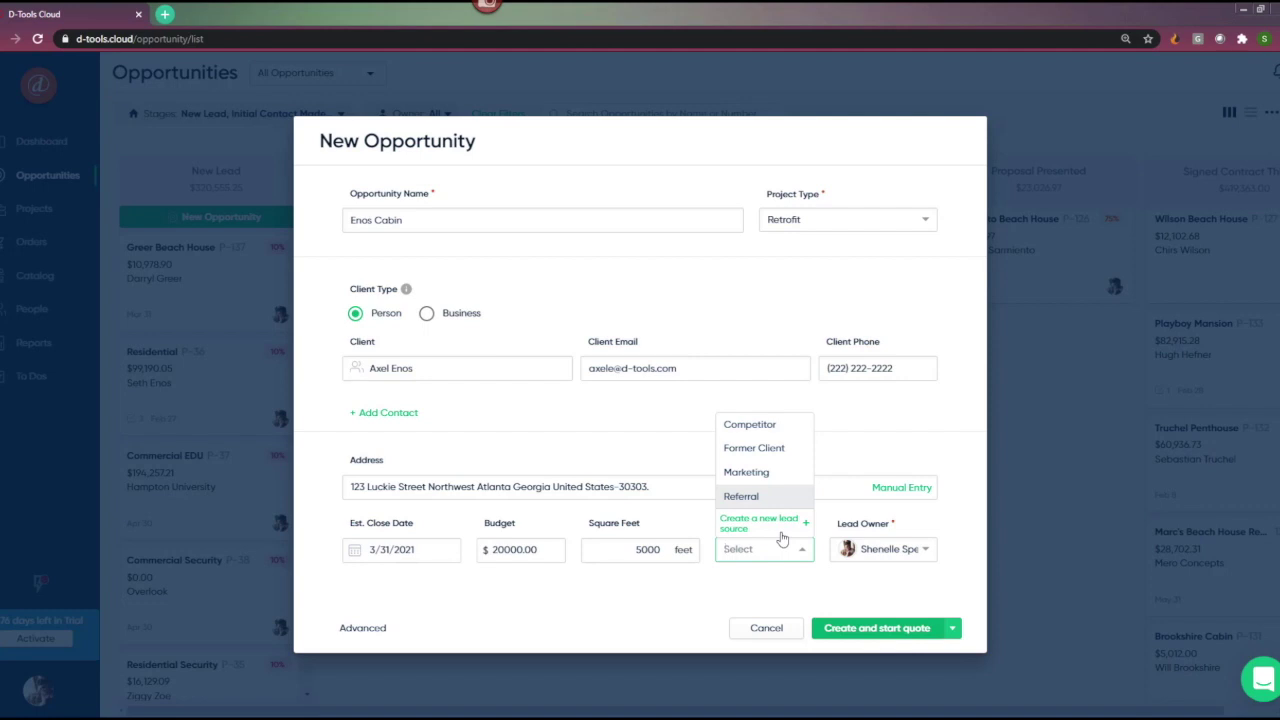
{"action": "left_click", "coordinate": [771, 497]}
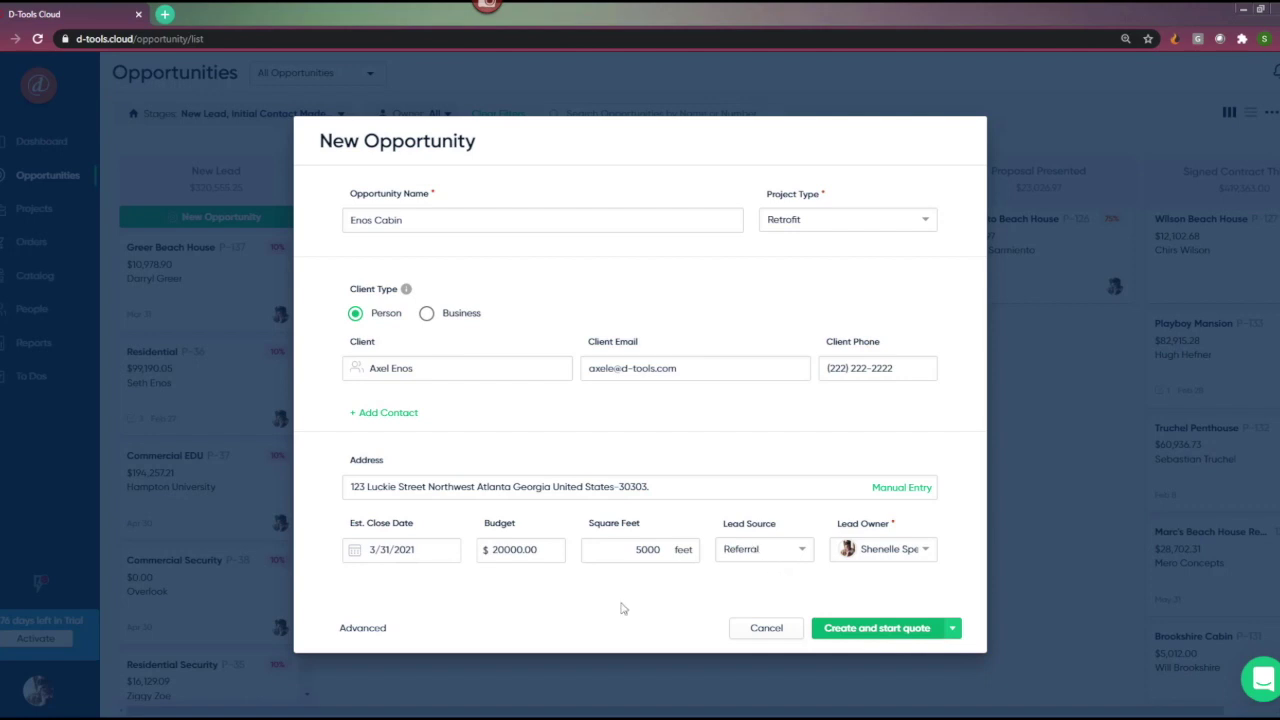
{"action": "left_click", "coordinate": [363, 628]}
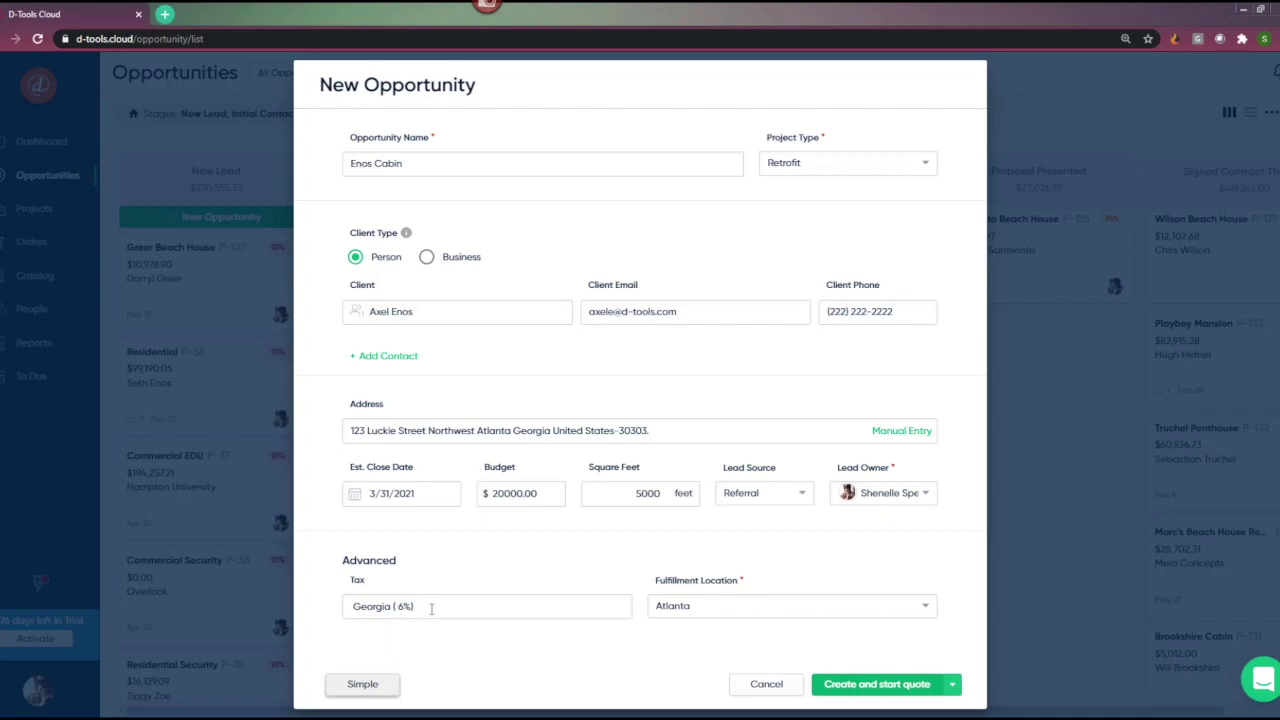
Step: Leave tax at Georgia (6%) and keep Atlanta as the fulfillment location
{"action": "left_click", "coordinate": [431, 608]}
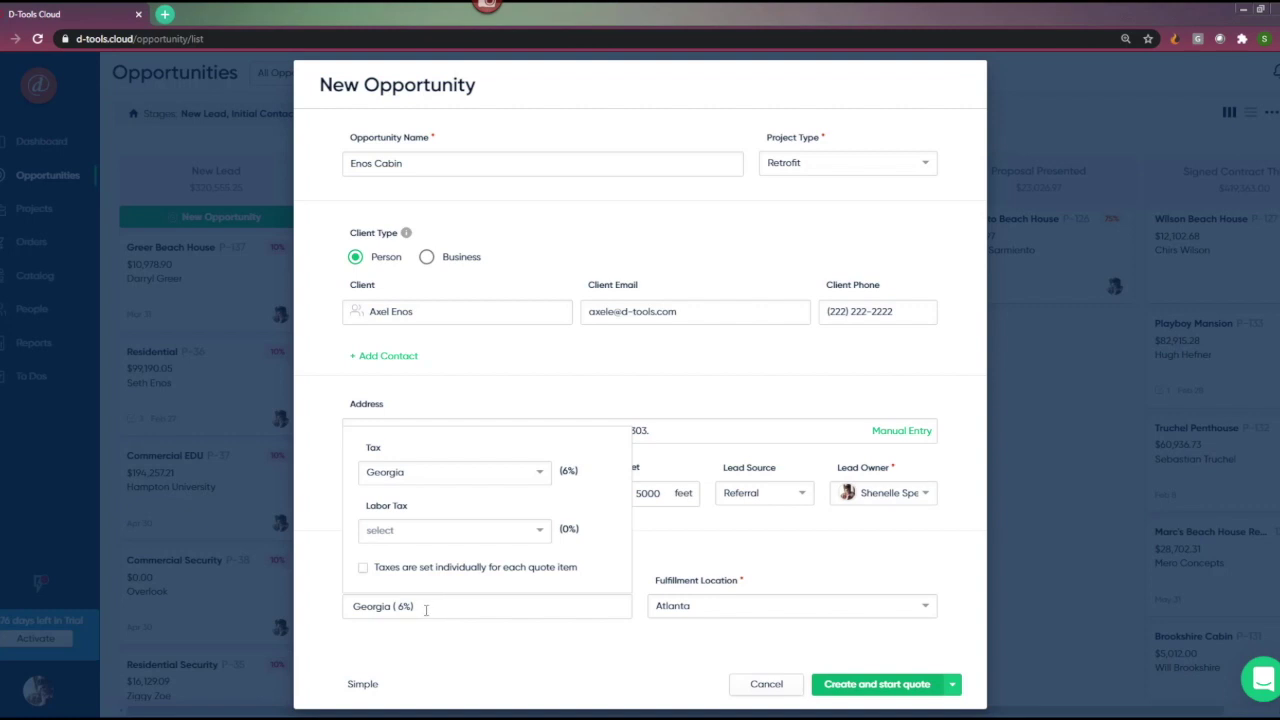
{"action": "left_click", "coordinate": [500, 645]}
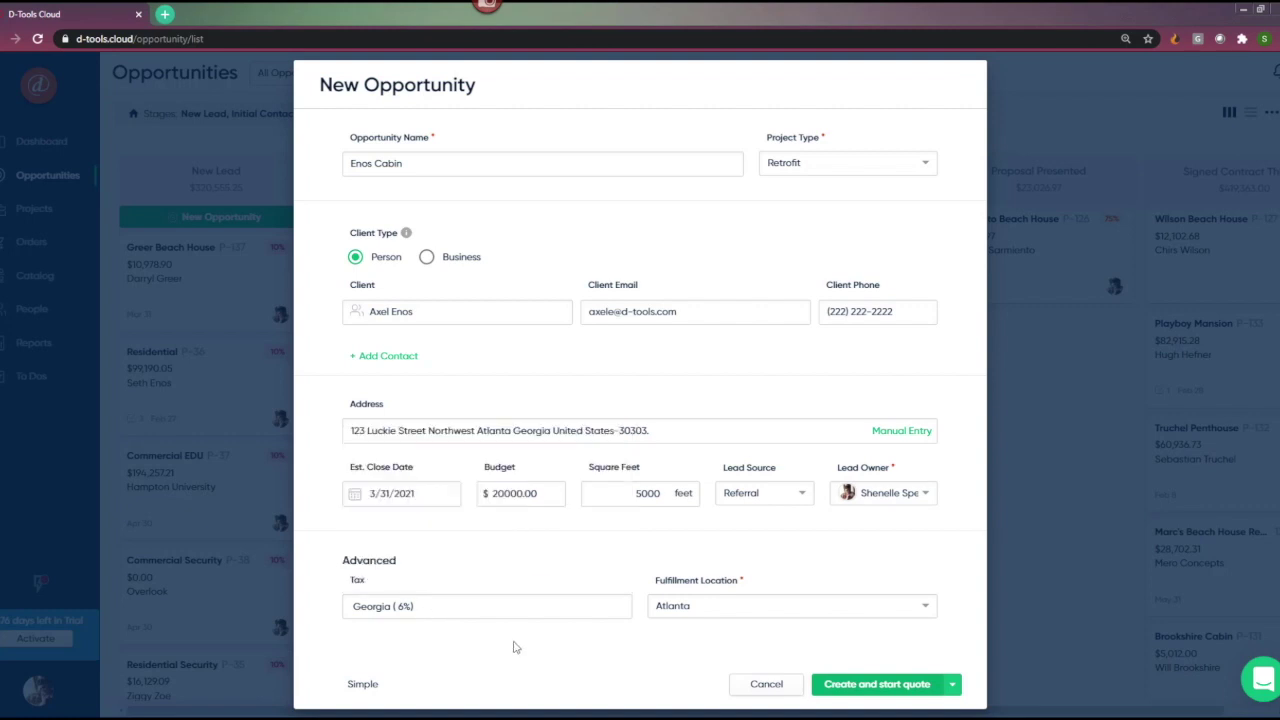
{"action": "left_click", "coordinate": [731, 612]}
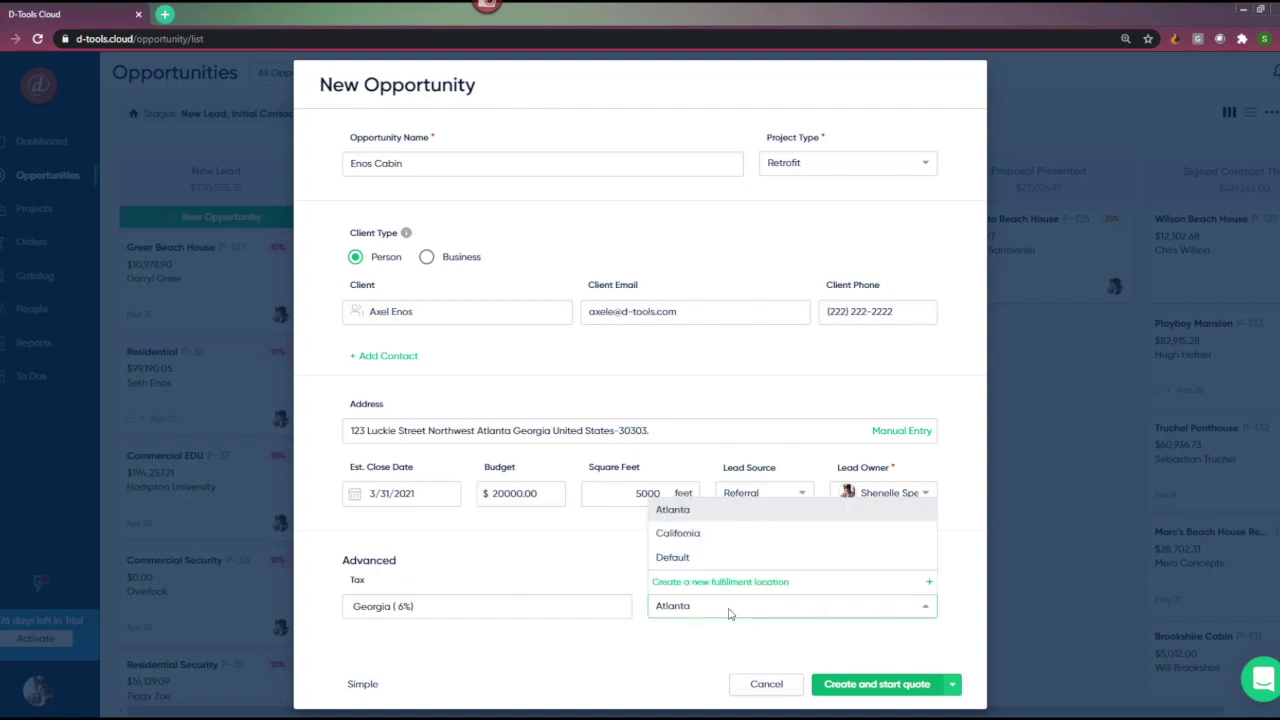
{"action": "left_click", "coordinate": [731, 612]}
{"action": "left_click", "coordinate": [723, 640]}
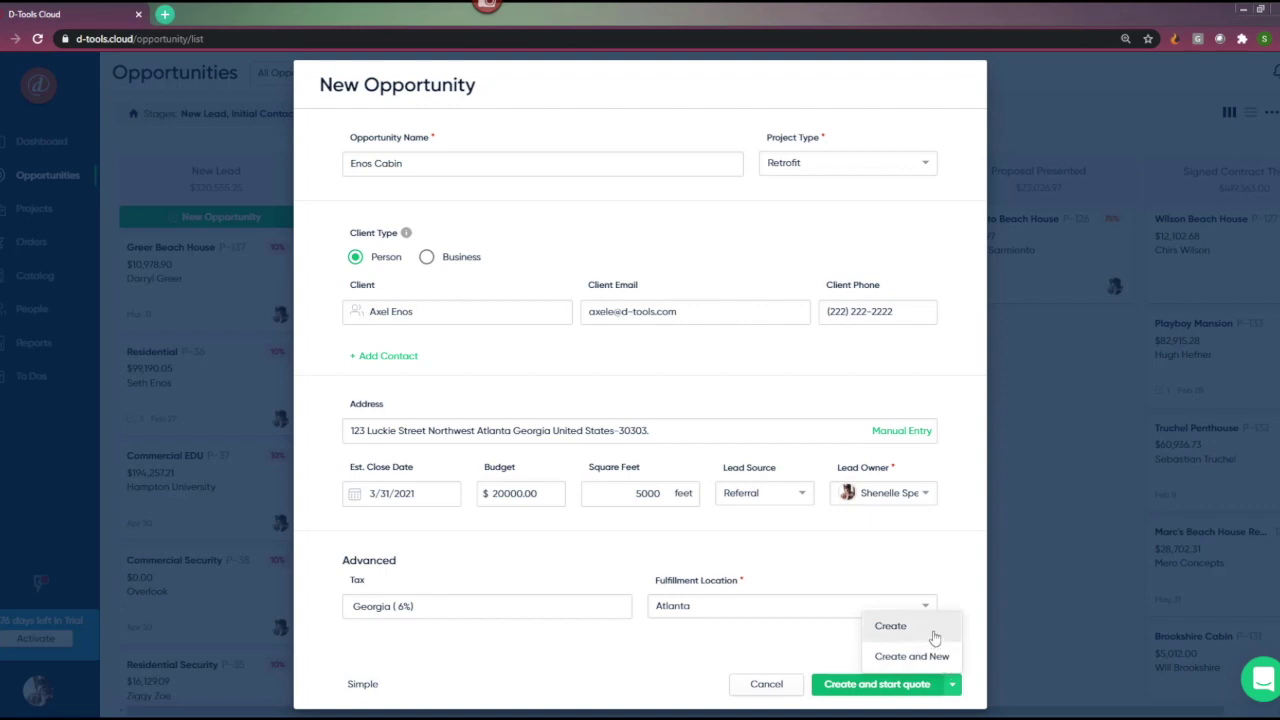
Step: Create the Enos Cabin opportunity and drag its card into the Appt. Scheduled column
{"action": "left_click", "coordinate": [891, 626]}
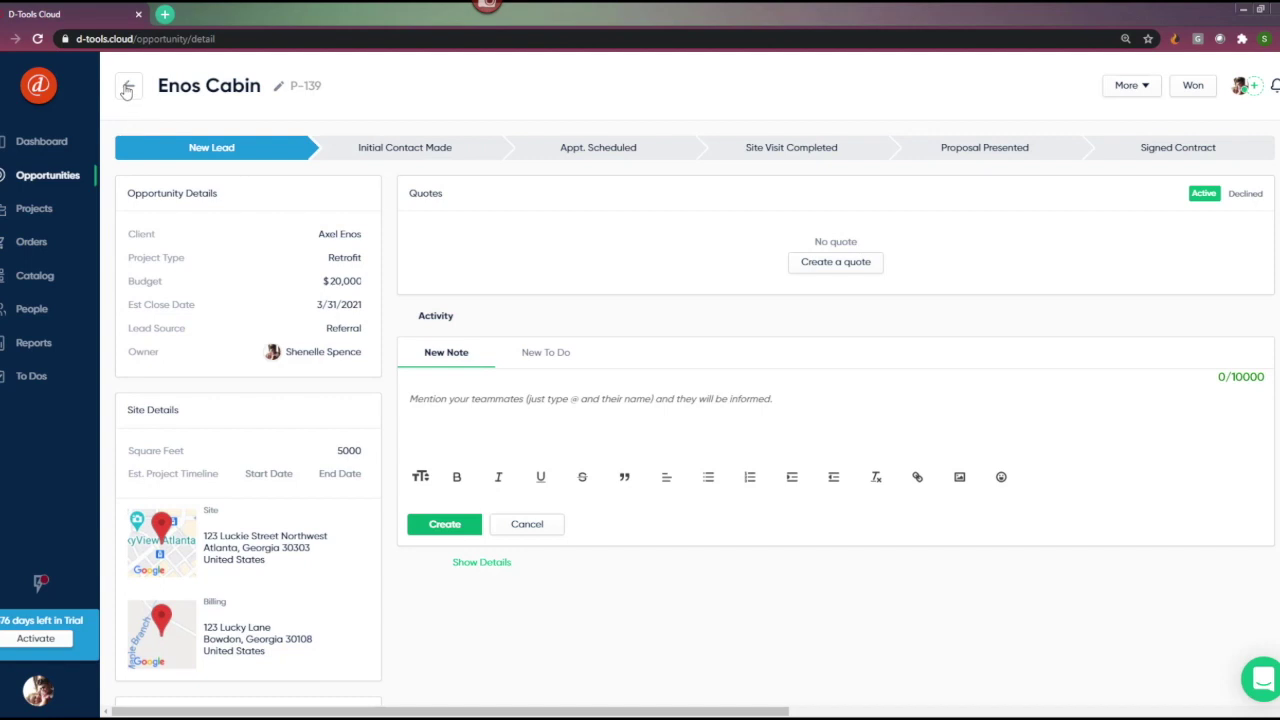
{"action": "left_click", "coordinate": [127, 90]}
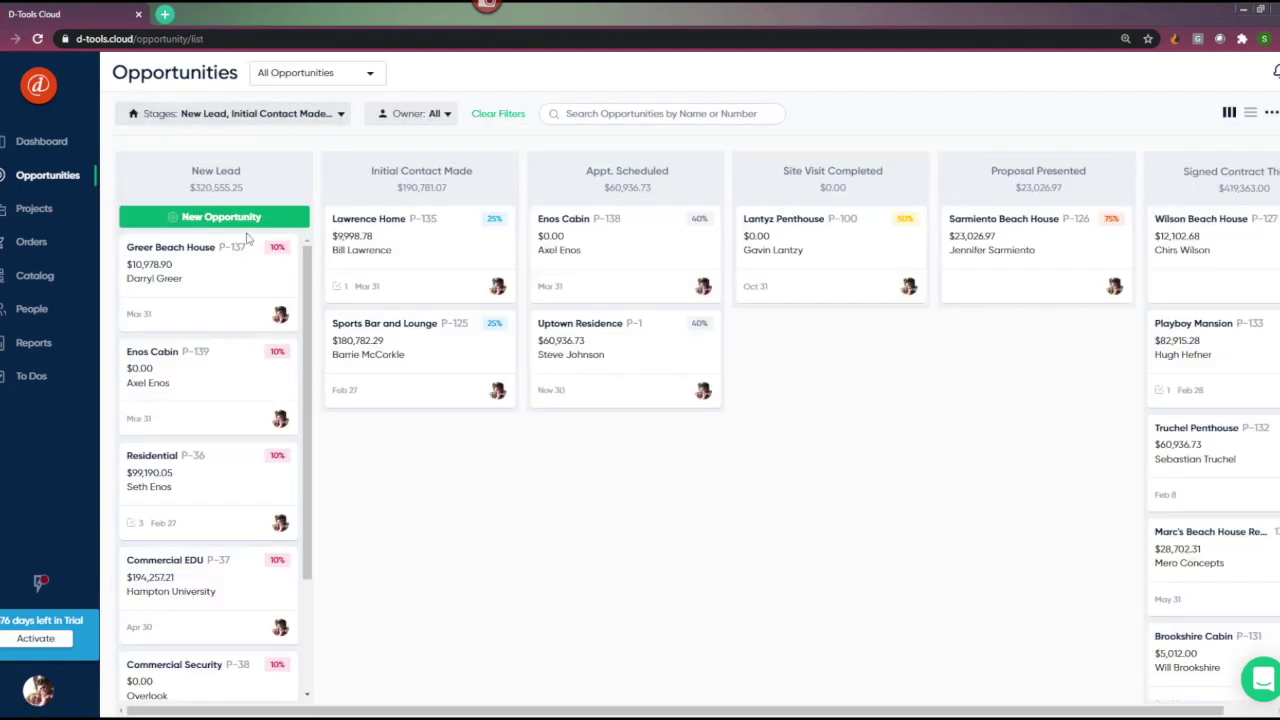
{"action": "left_click_drag", "start_coordinate": [184, 352], "coordinate": [560, 223]}
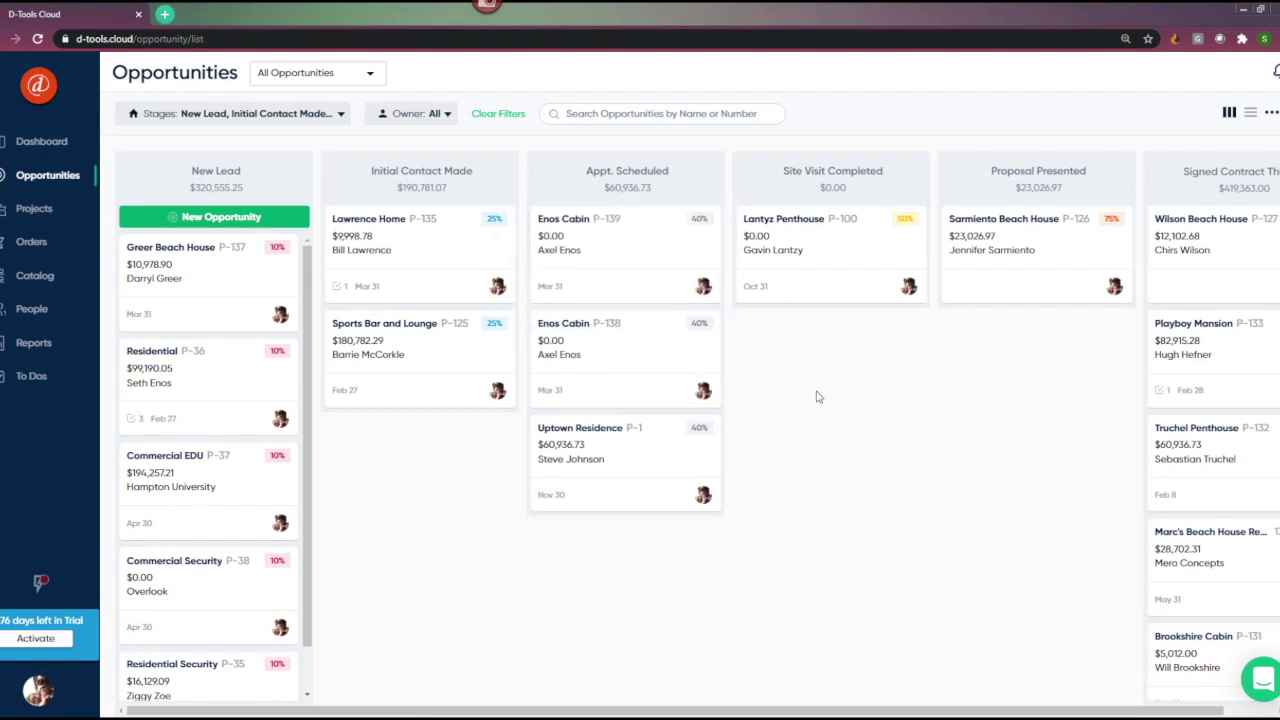